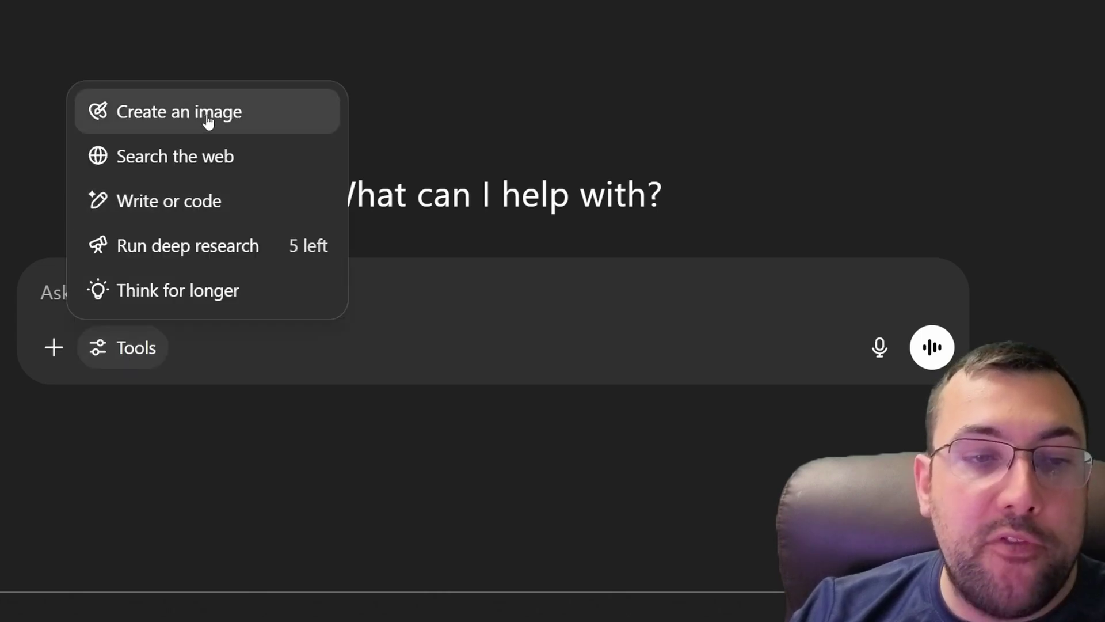
# Switch ChatGPT to image creation, paste the 3D isometric pastel gamer-room prompt, and select it to copy.
pyautogui.click(208, 121)
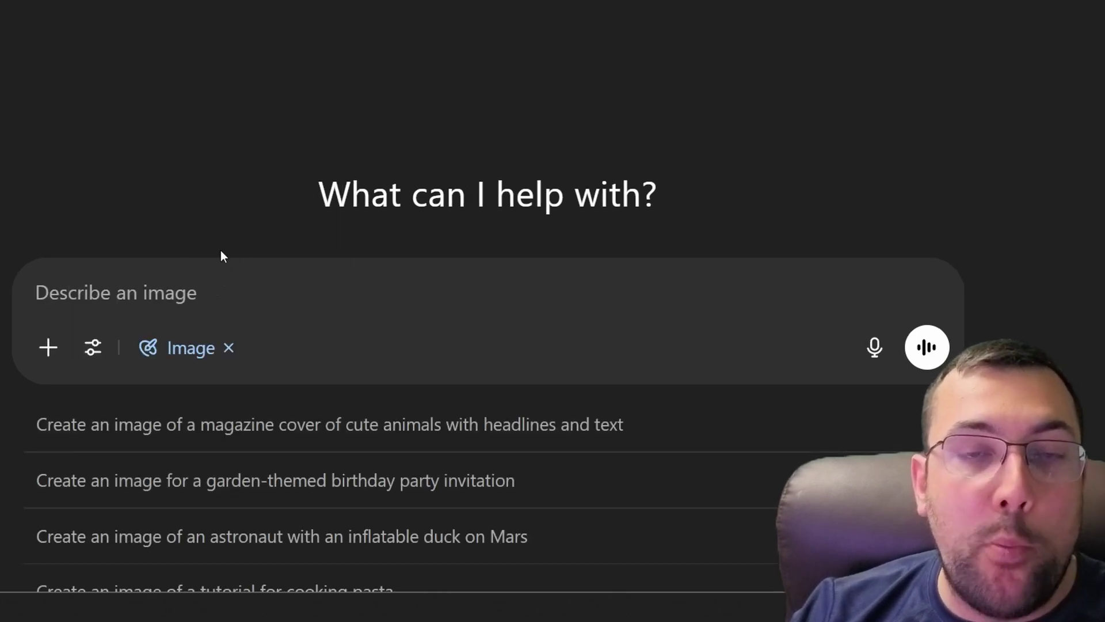
pyautogui.write('Create a 3D isometric pastel illustration of a cozy gamer room with dark gray walls and a soft brown floor. Furnish it with a black and red gaming chair, some game controllers, and a light wooden desk holding a gaming monitor, keyboard, and a can of soda.')
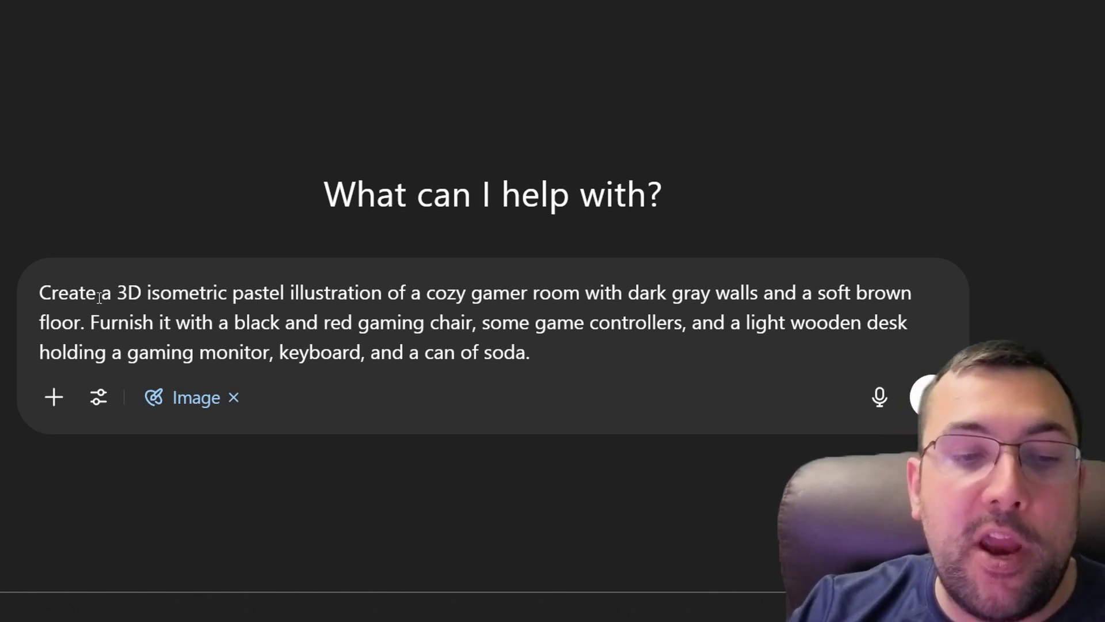
pyautogui.moveTo(148, 292); pyautogui.dragTo(551, 365)
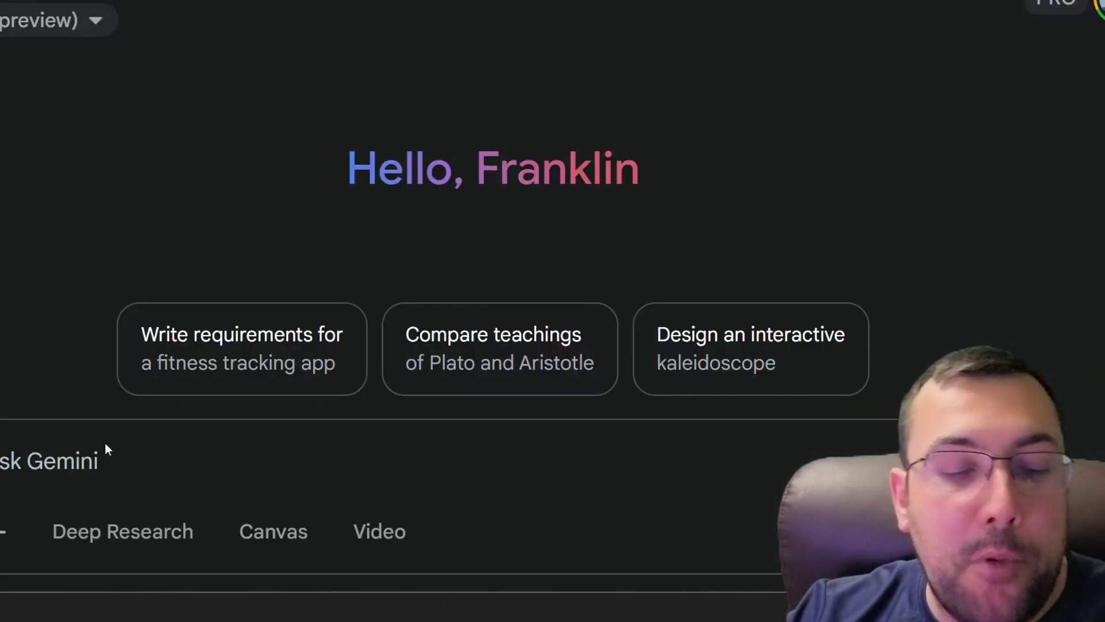
# Send the gamer-room prompt to Gemini, then highlight its room and furniture descriptions.
pyautogui.hotkey('ctrl', 'v')
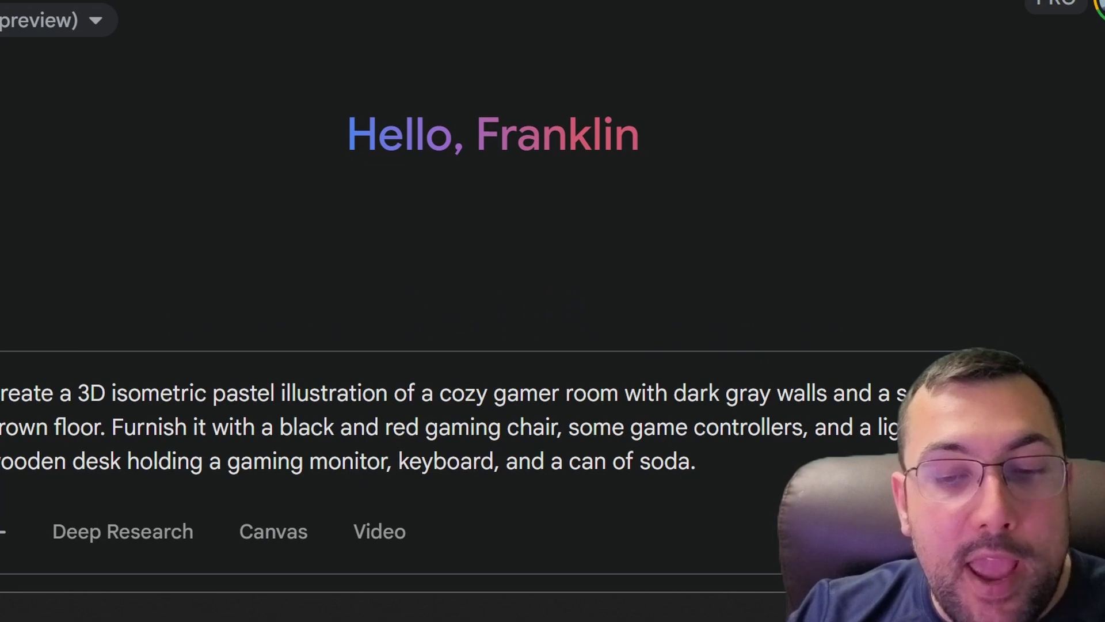
pyautogui.press('Return')
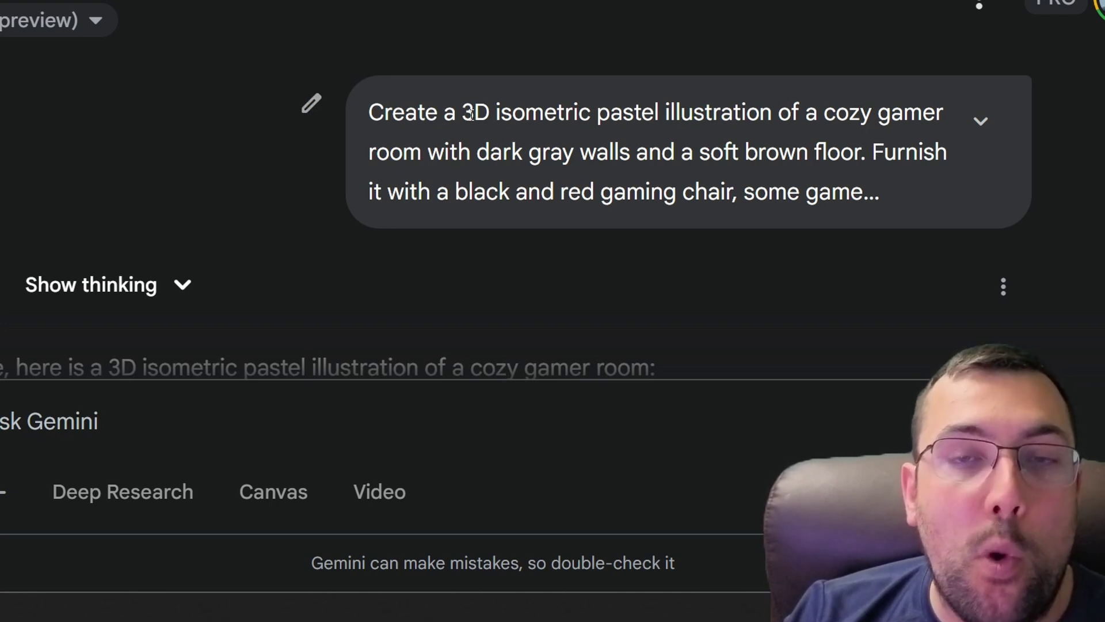
pyautogui.moveTo(824, 113); pyautogui.dragTo(499, 162)
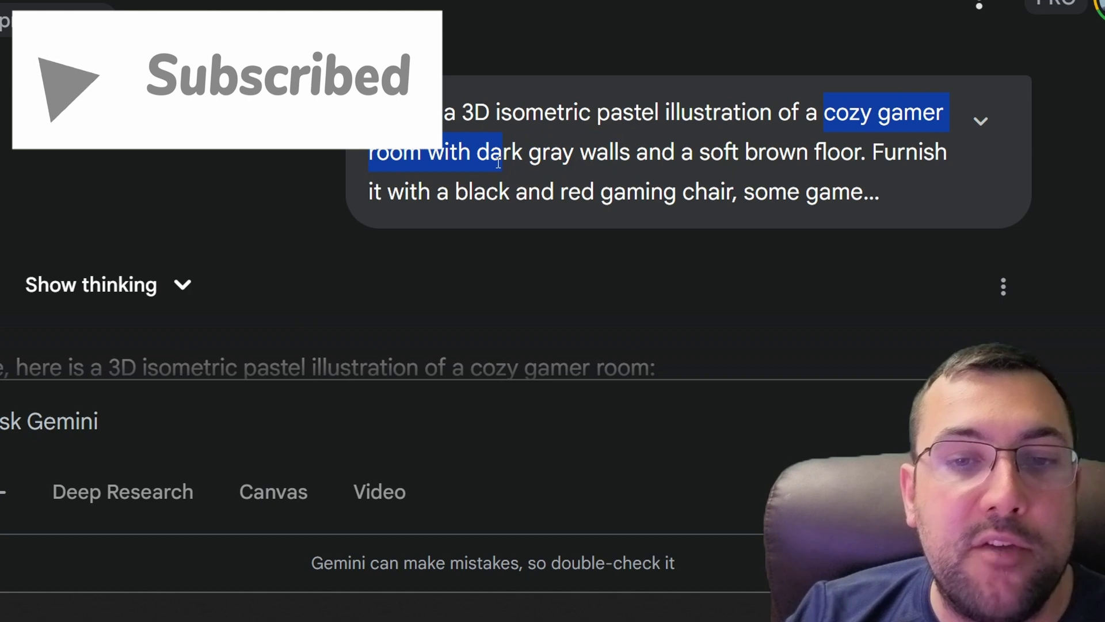
pyautogui.click(454, 154)
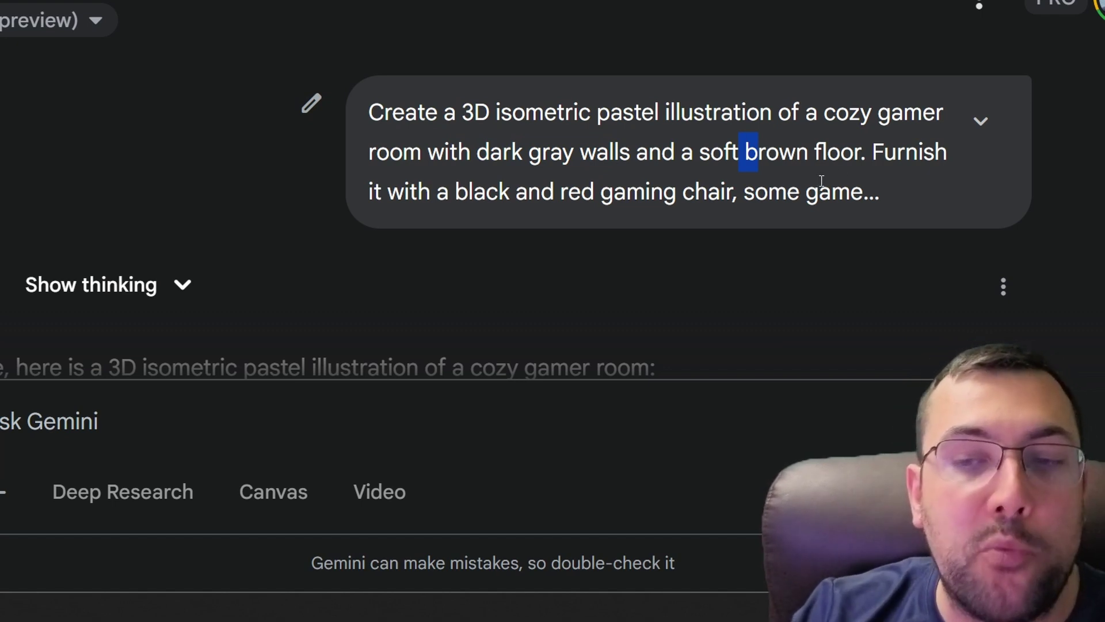
pyautogui.moveTo(863, 155); pyautogui.dragTo(854, 191)
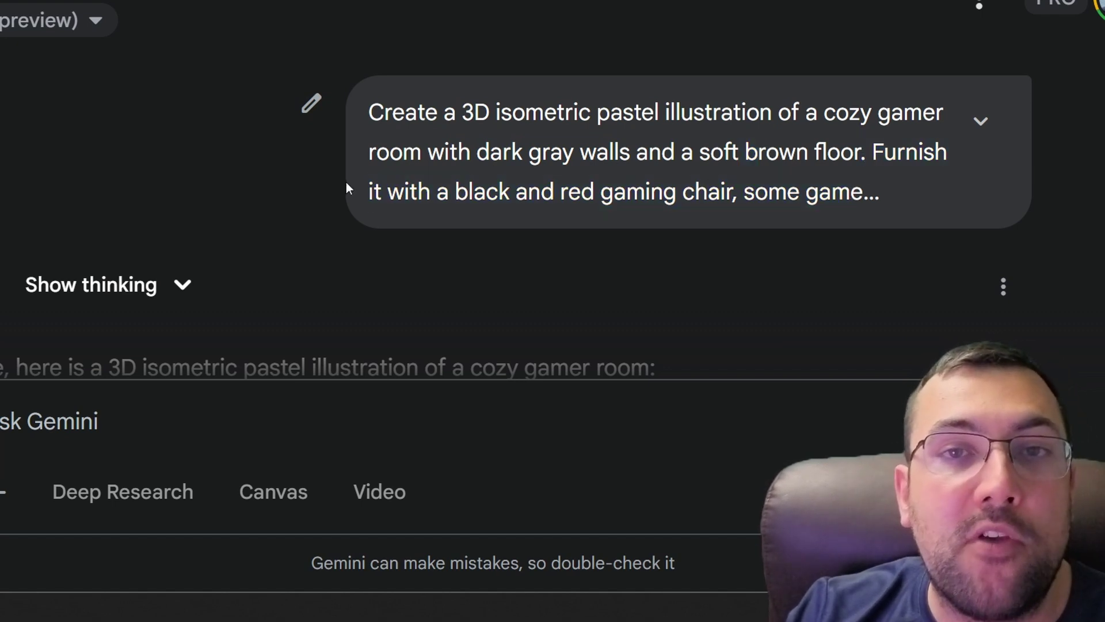
# Send a follow-up adding a pizza slice, black and red curtains, wall clock, frame and metallic lamp.
pyautogui.scroll(-7, 347, 182)
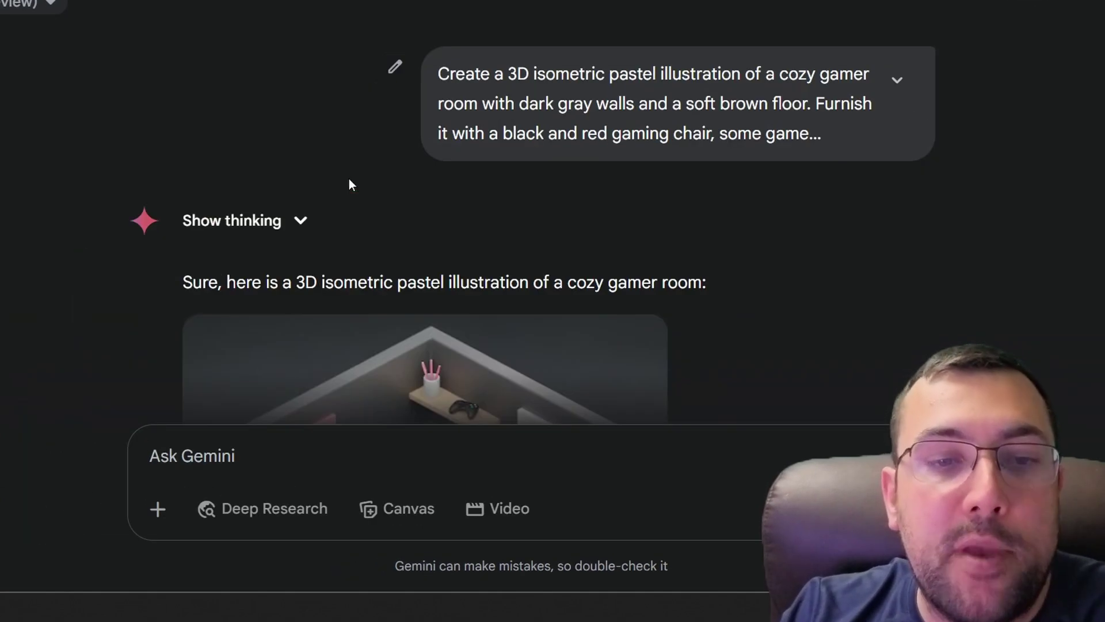
pyautogui.scroll(-1, 348, 185)
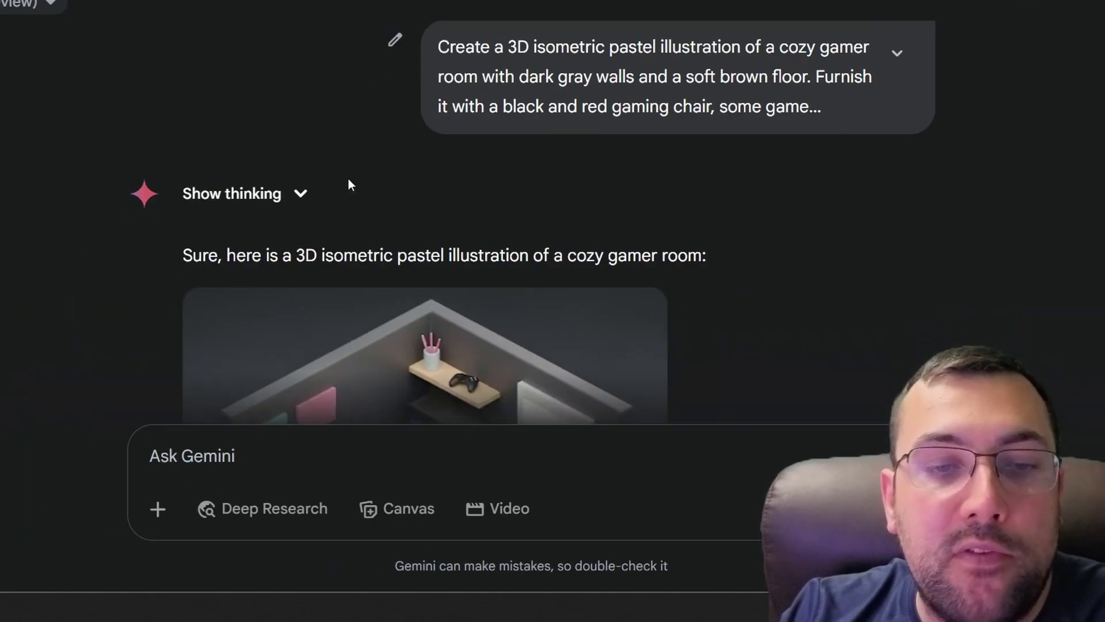
pyautogui.scroll(-4, 348, 184)
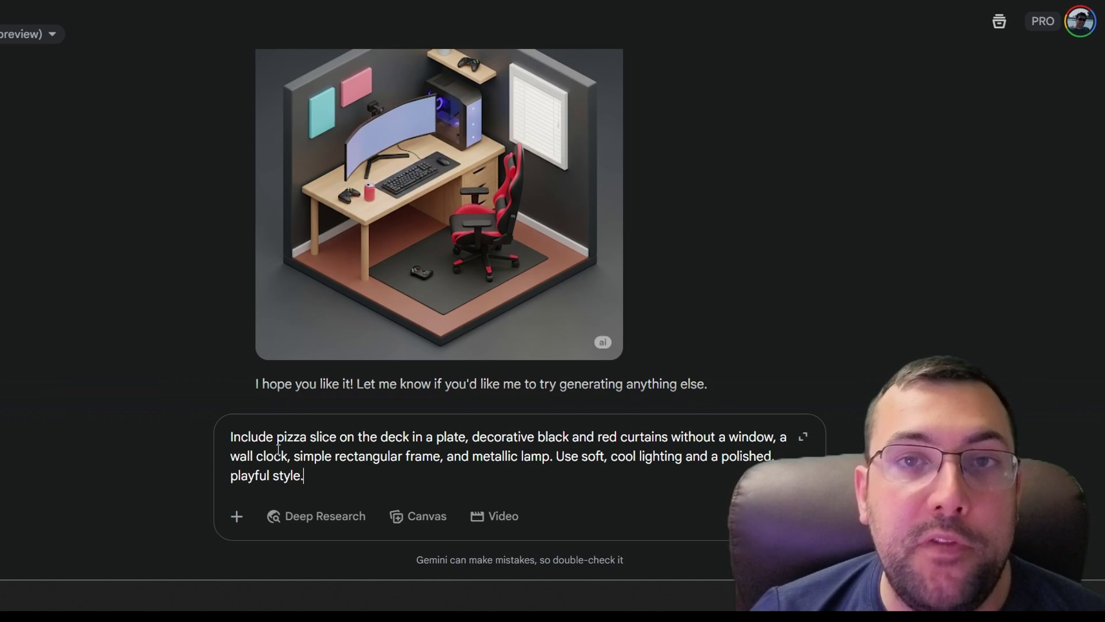
pyautogui.moveTo(249, 436); pyautogui.dragTo(443, 477)
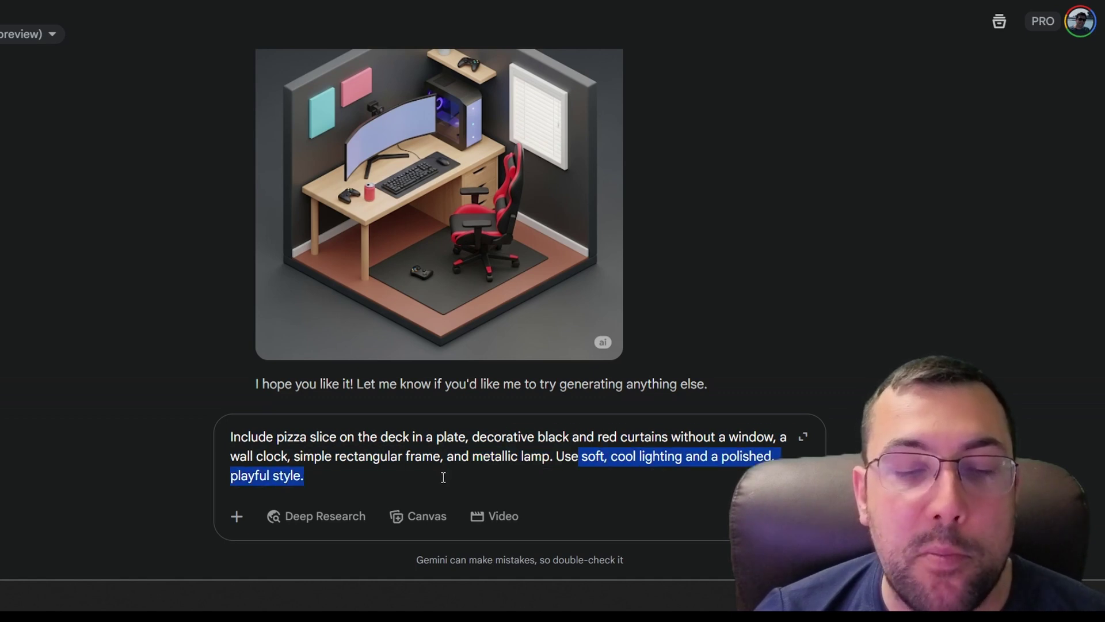
pyautogui.click(443, 477)
pyautogui.press('Return')
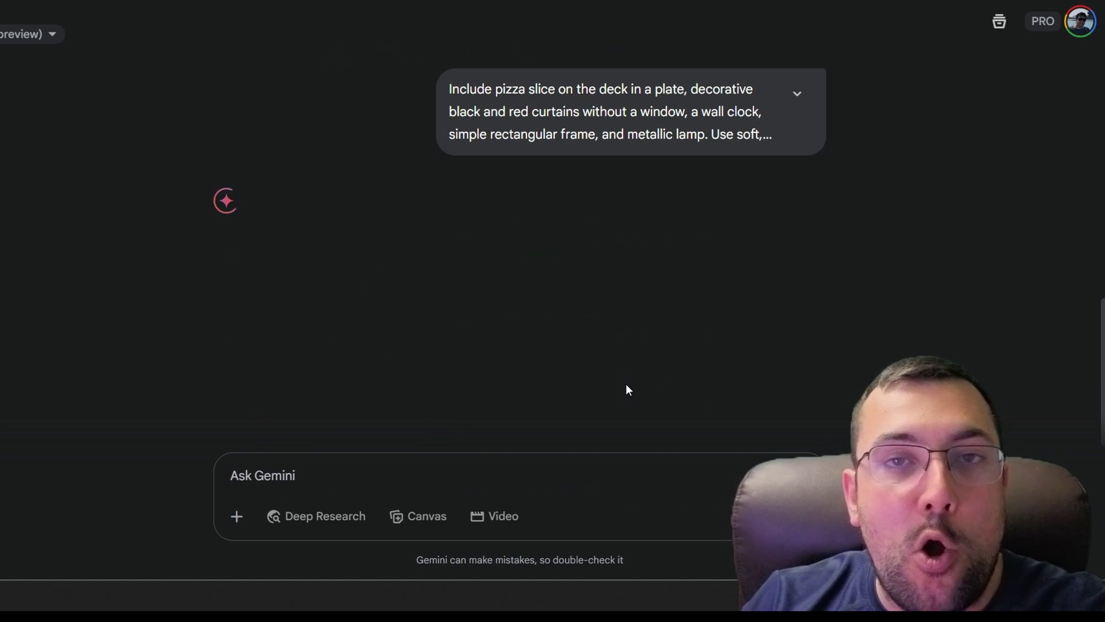
pyautogui.scroll(8, 619, 374)
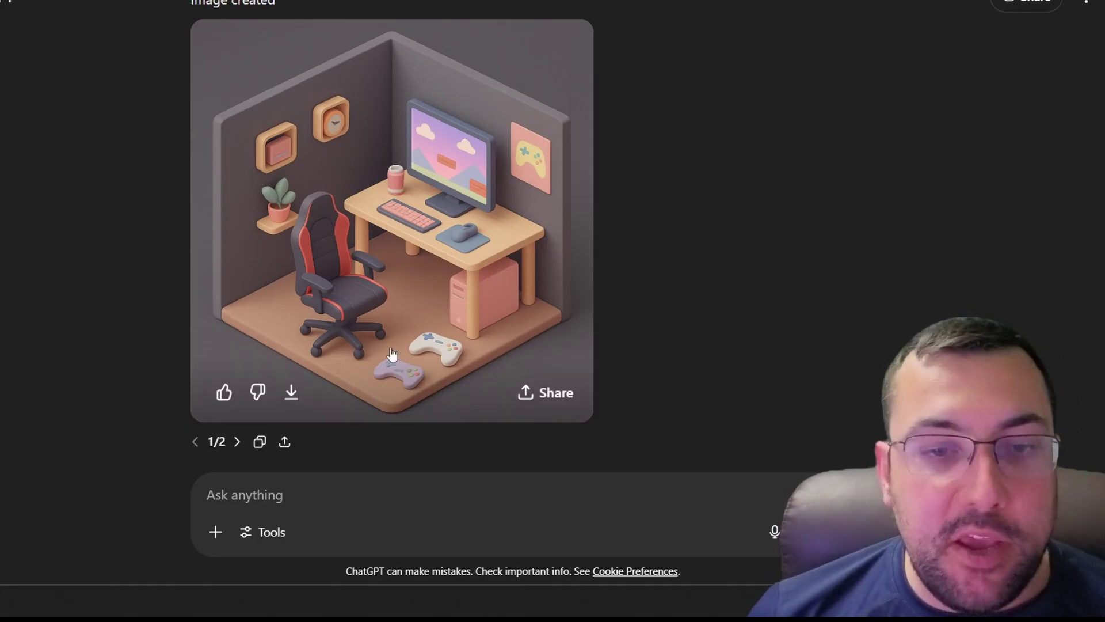
# View the second room version, then send the portrait photo with a prompt seating her on the gamer chair.
pyautogui.click(237, 442)
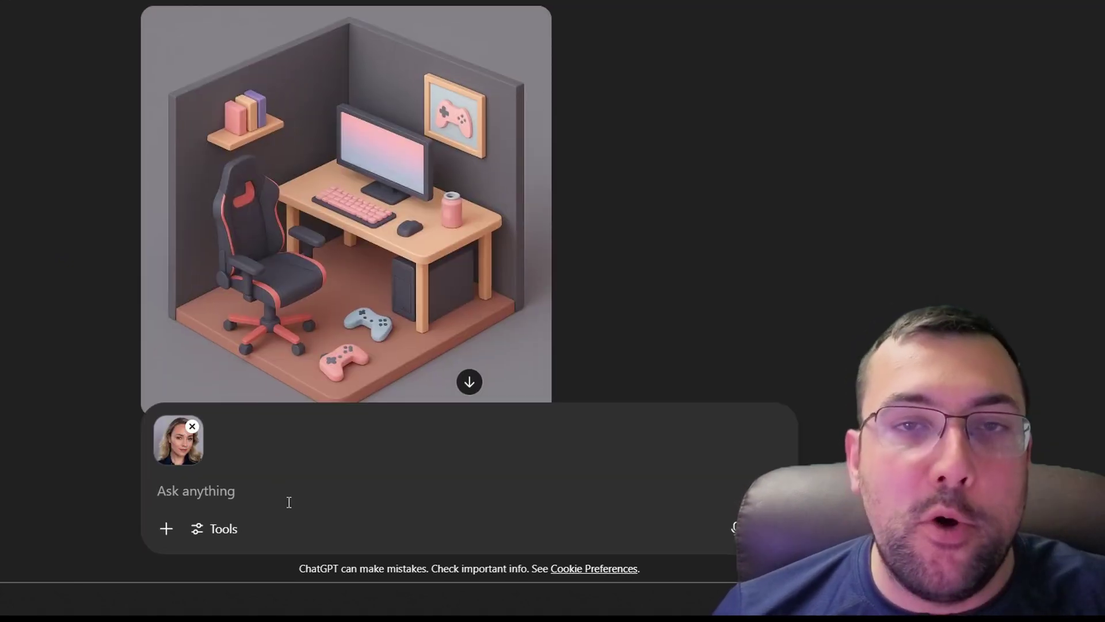
pyautogui.write('Place me sitting naturally on the gamer chair in the miniature room scene, playing a game casually on the computer. Match my appearance, hairstyle, clothing, precisely from my uploaded photo.')
pyautogui.scroll(-3, 105, 374)
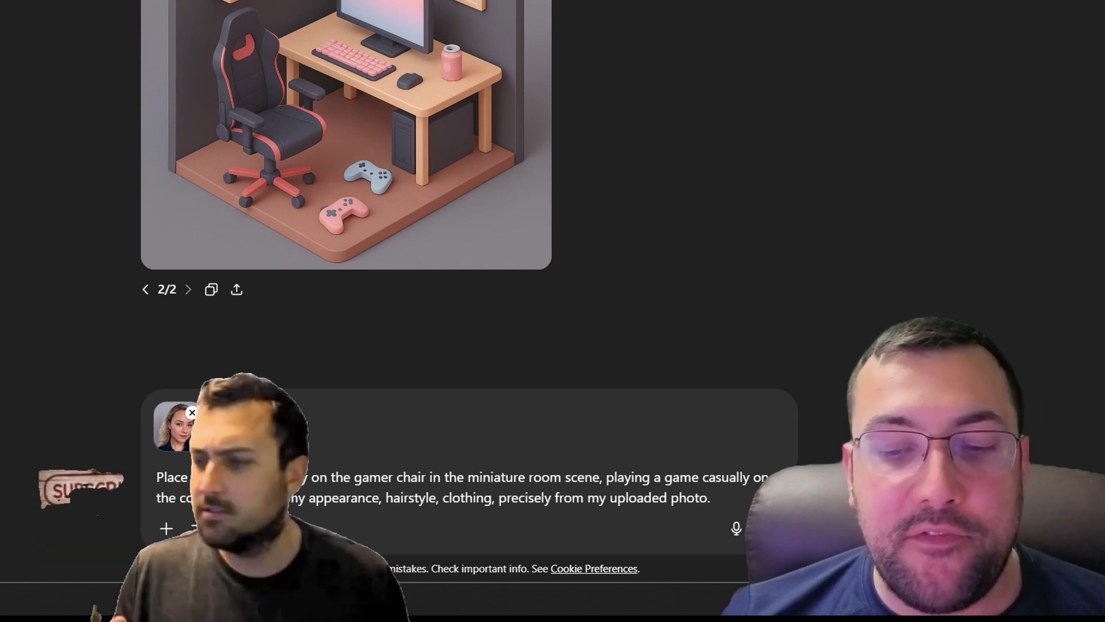
pyautogui.click(770, 528)
pyautogui.scroll(5, 460, 256)
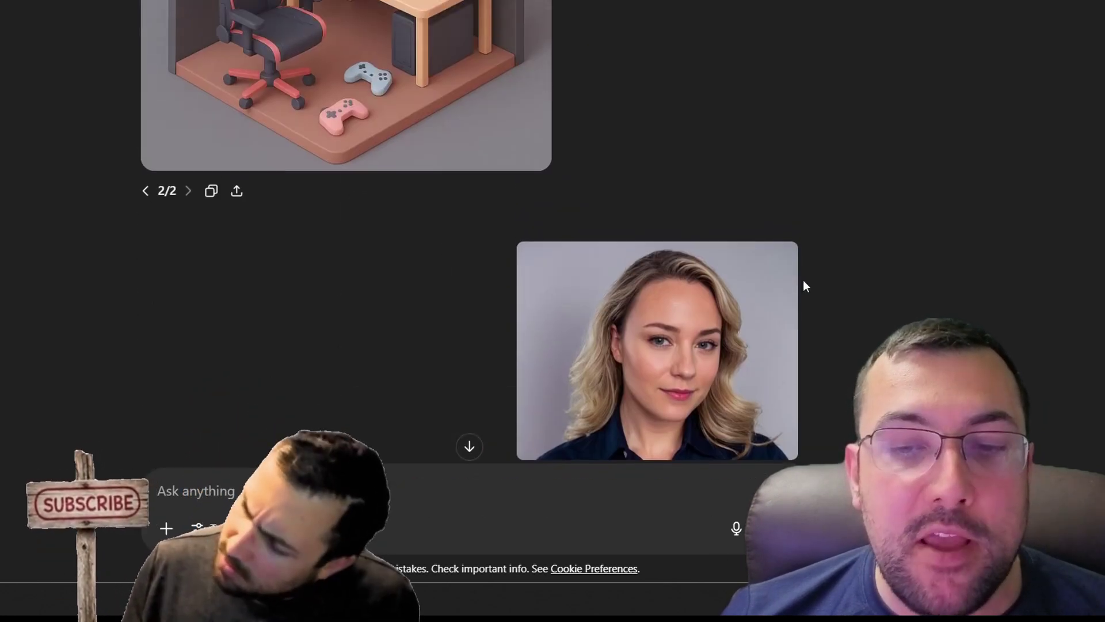
pyautogui.scroll(-2, 703, 316)
pyautogui.scroll(7, 560, 205)
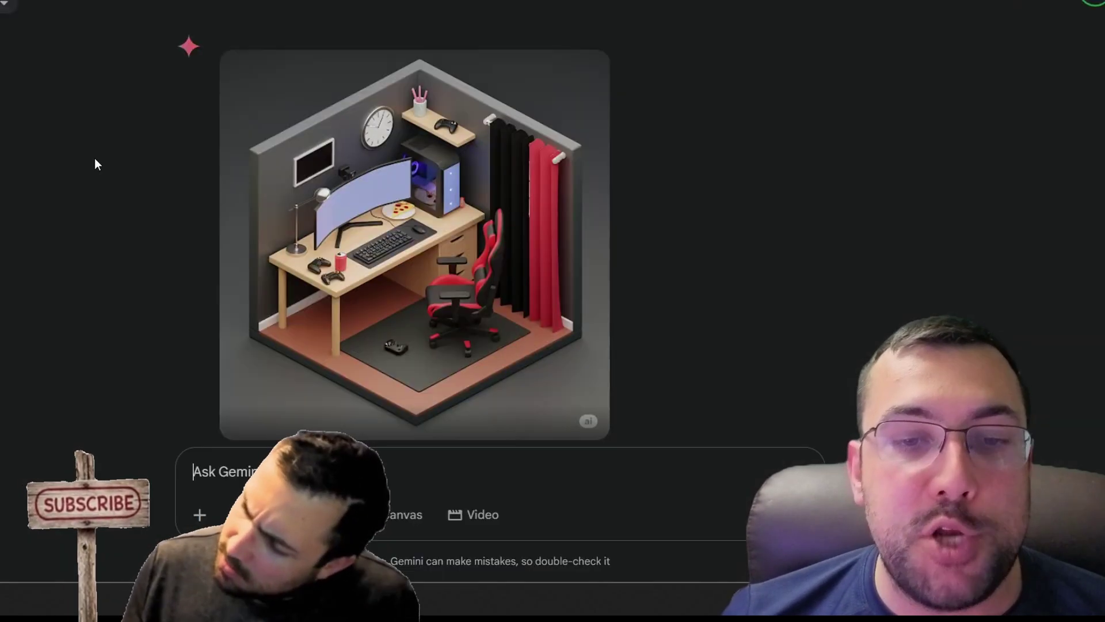
pyautogui.scroll(-1, 132, 224)
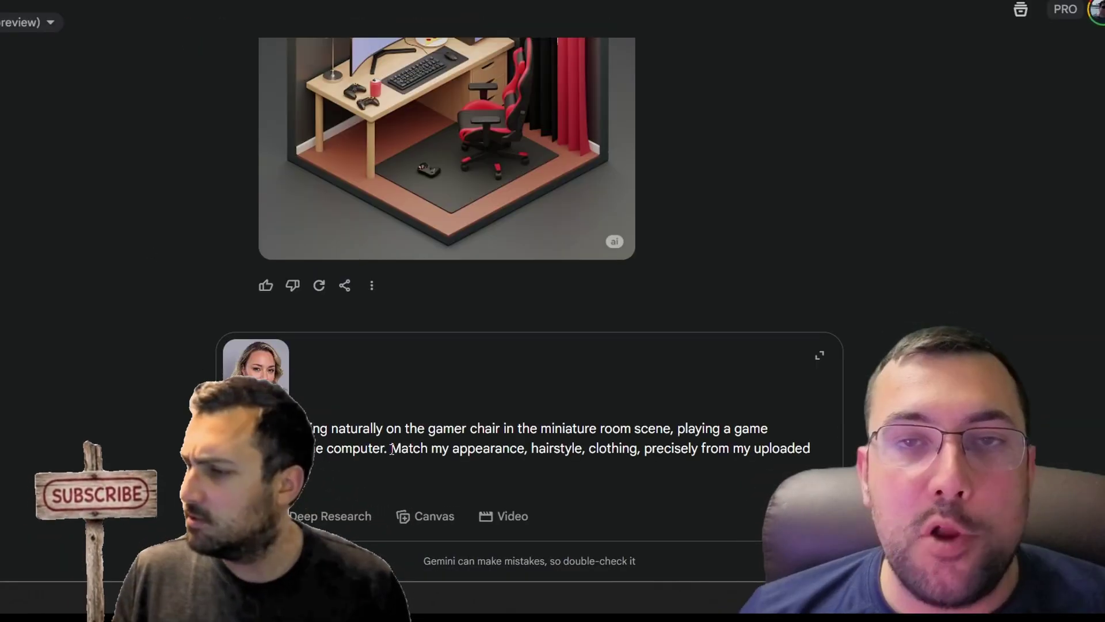
# Append the realistic body proportions sentence to the photo prompt in Gemini and send it.
pyautogui.write('Use realistic proportions with a slightly larger head and upper body, smaller legs.')
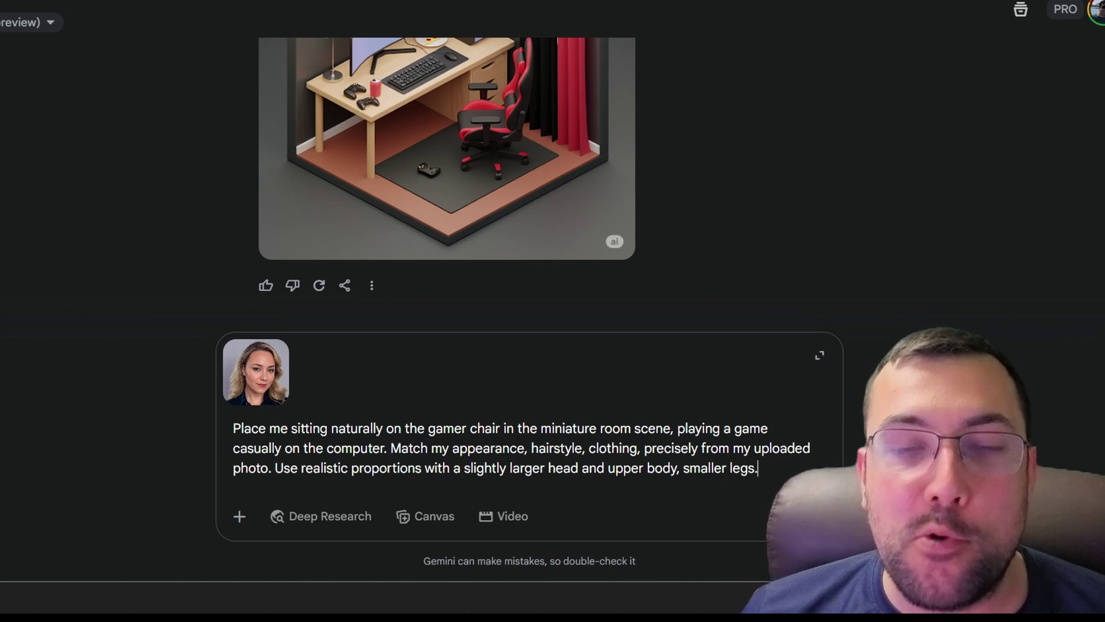
pyautogui.press('Return')
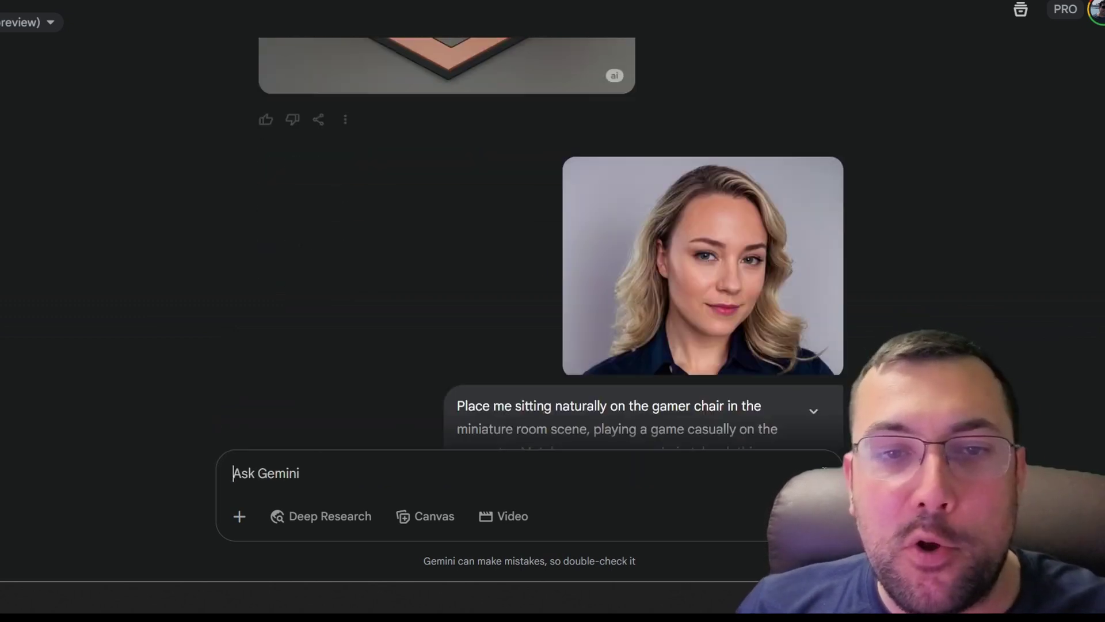
pyautogui.scroll(7, 291, 266)
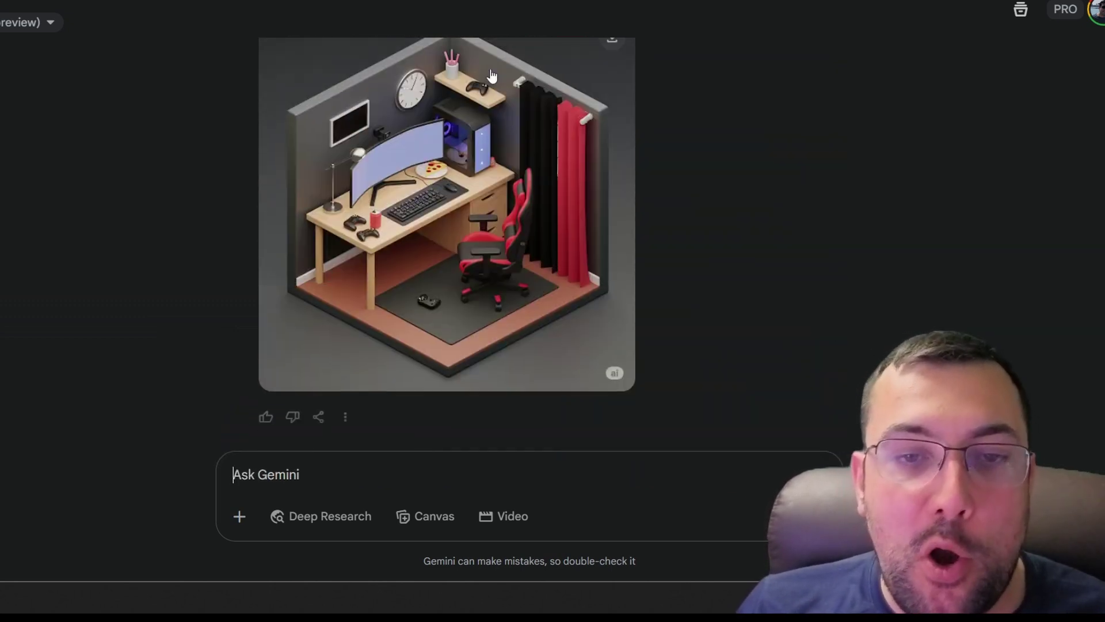
pyautogui.scroll(-7, 362, 242)
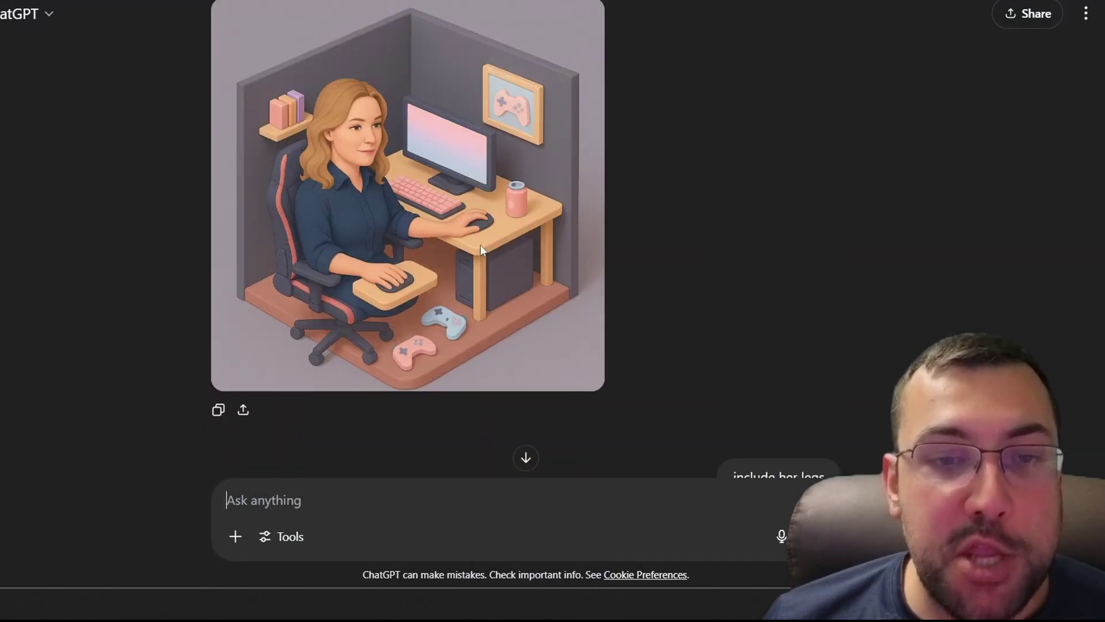
# Scroll through ChatGPT's image of the woman at the desk down to the 'include her legs' result.
pyautogui.scroll(4, 481, 246)
pyautogui.scroll(-2, 481, 246)
pyautogui.scroll(-1, 481, 251)
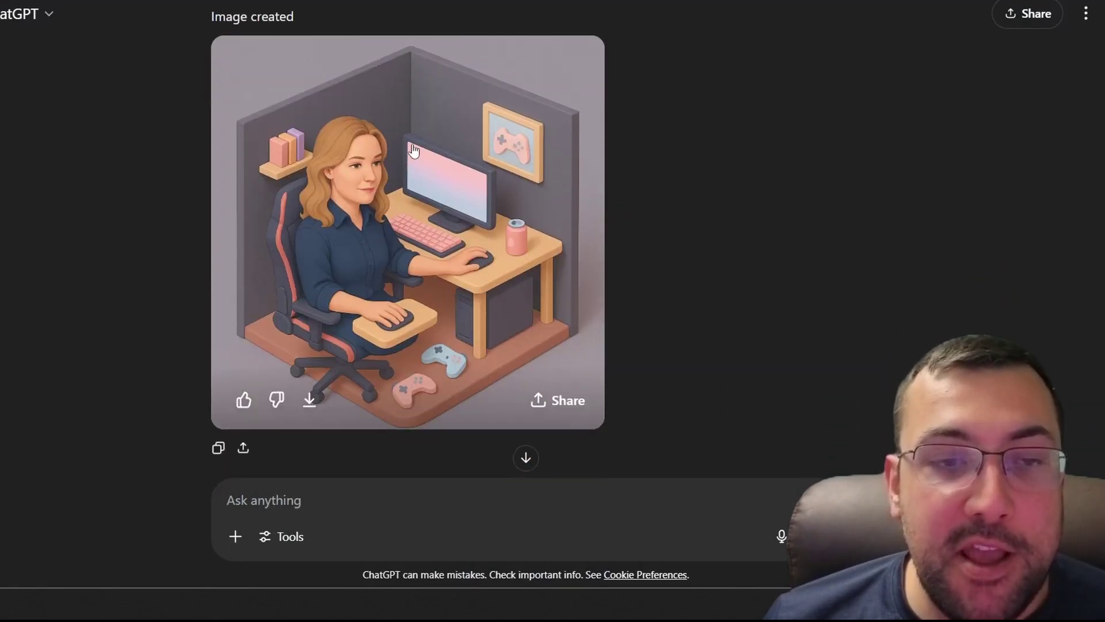
pyautogui.scroll(-5, 472, 320)
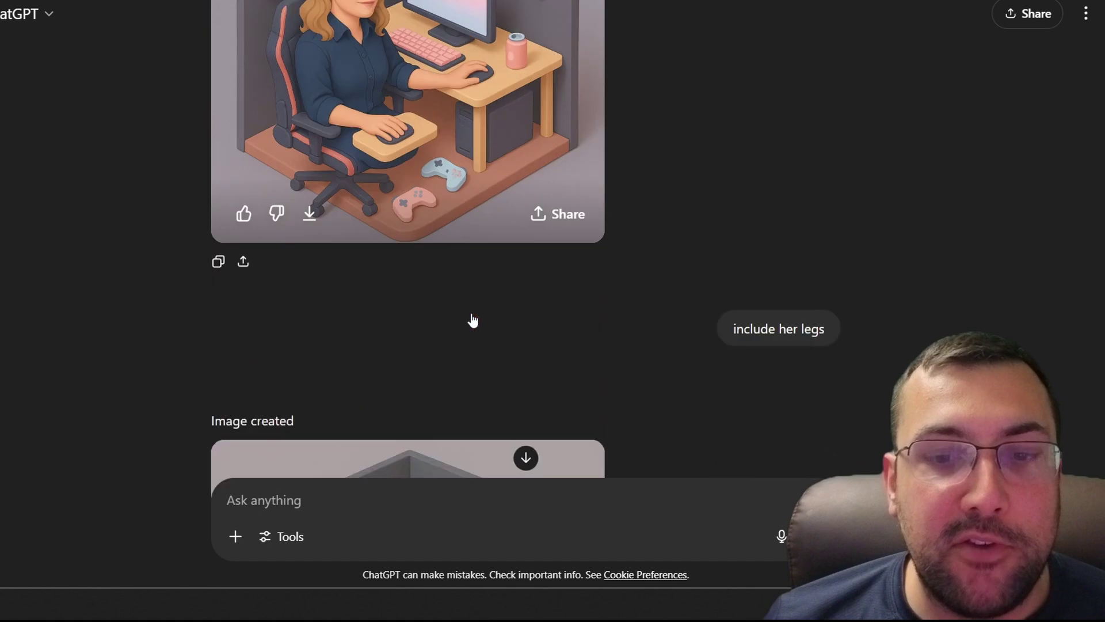
pyautogui.scroll(-4, 580, 254)
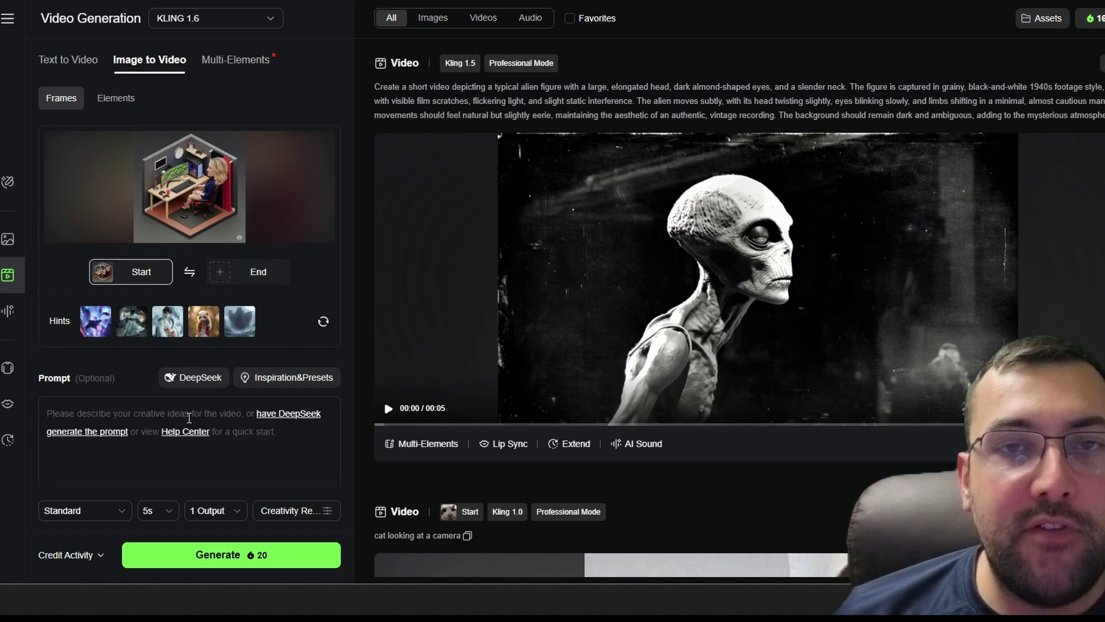
# Paste the prompt of the lady playing Minecraft while pressing controller buttons into Kling's Prompt box.
pyautogui.write('the lady is playing minecraft on her computer. Her hands are moving as she clicks the buttons on the controller.')
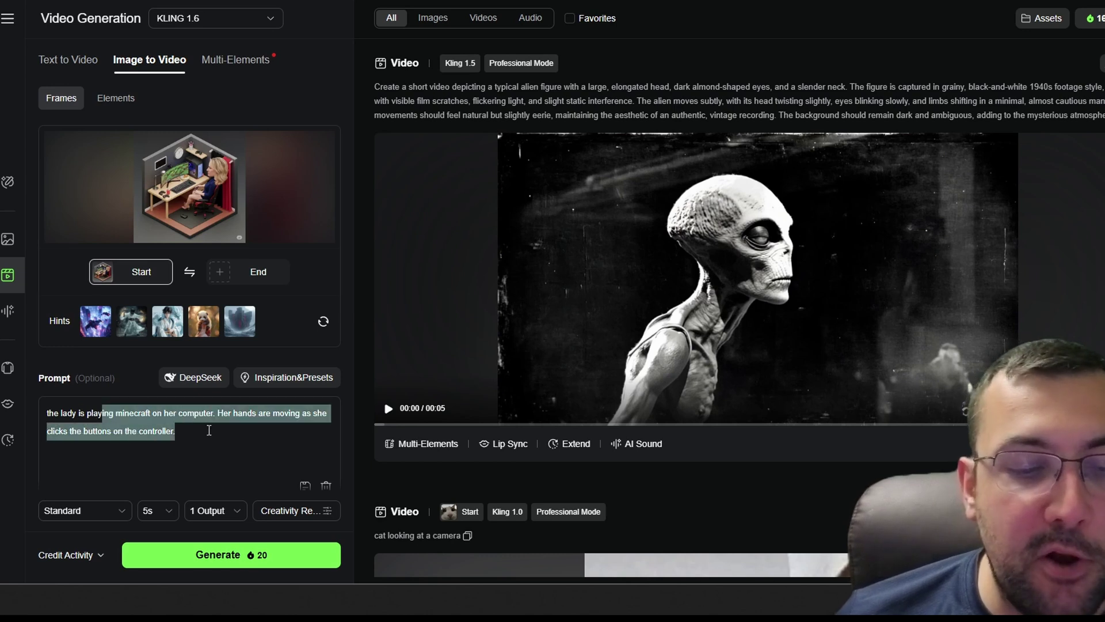
pyautogui.scroll(-1, 190, 437)
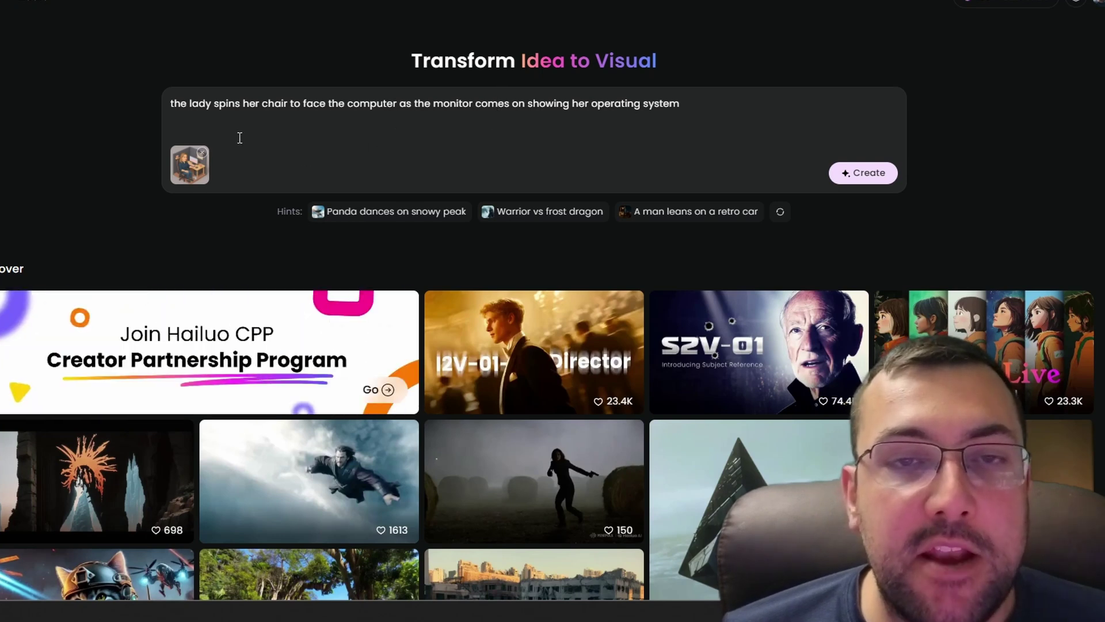
pyautogui.click(498, 104)
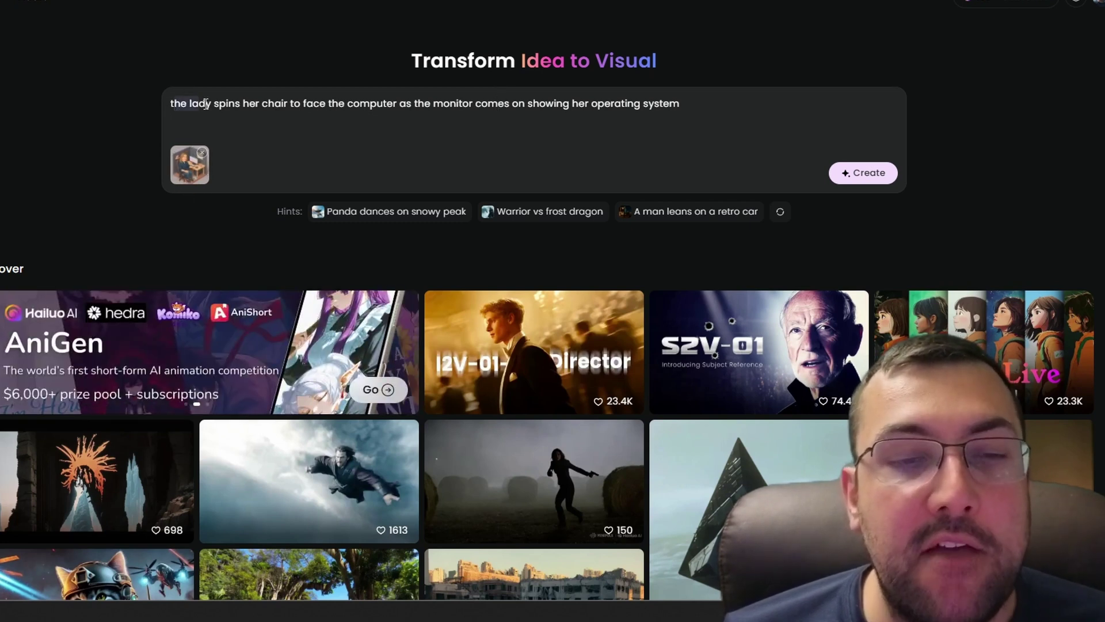
pyautogui.moveTo(206, 104); pyautogui.dragTo(278, 110)
pyautogui.moveTo(470, 116); pyautogui.dragTo(684, 110)
pyautogui.click(863, 172)
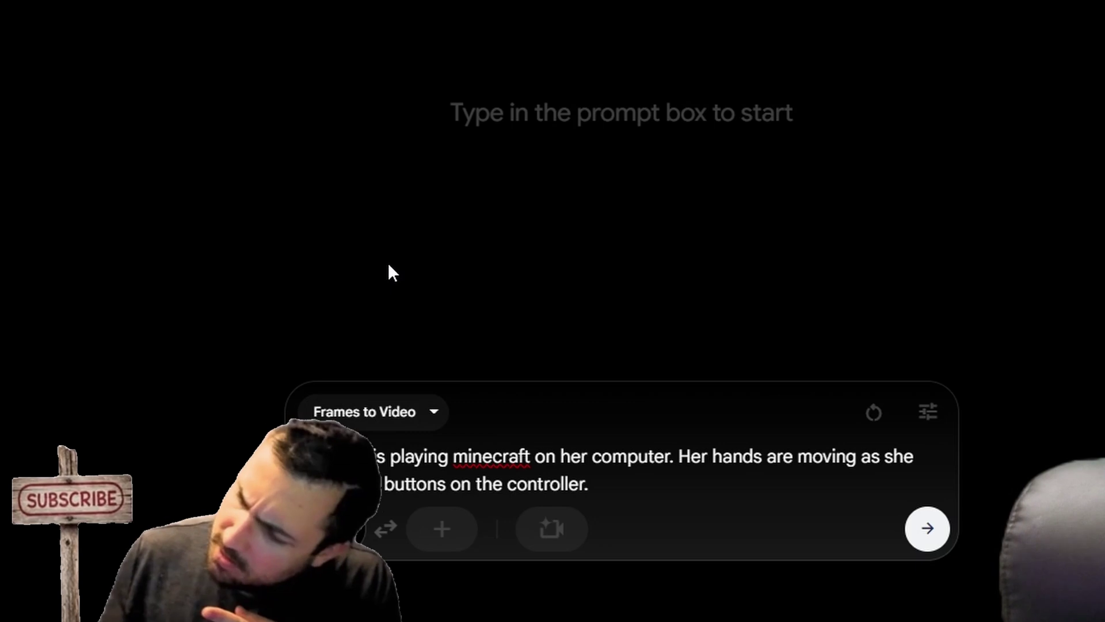
# Generate the Flow video from the gamer-room first frame using the Minecraft controller prompt.
pyautogui.moveTo(340, 526)
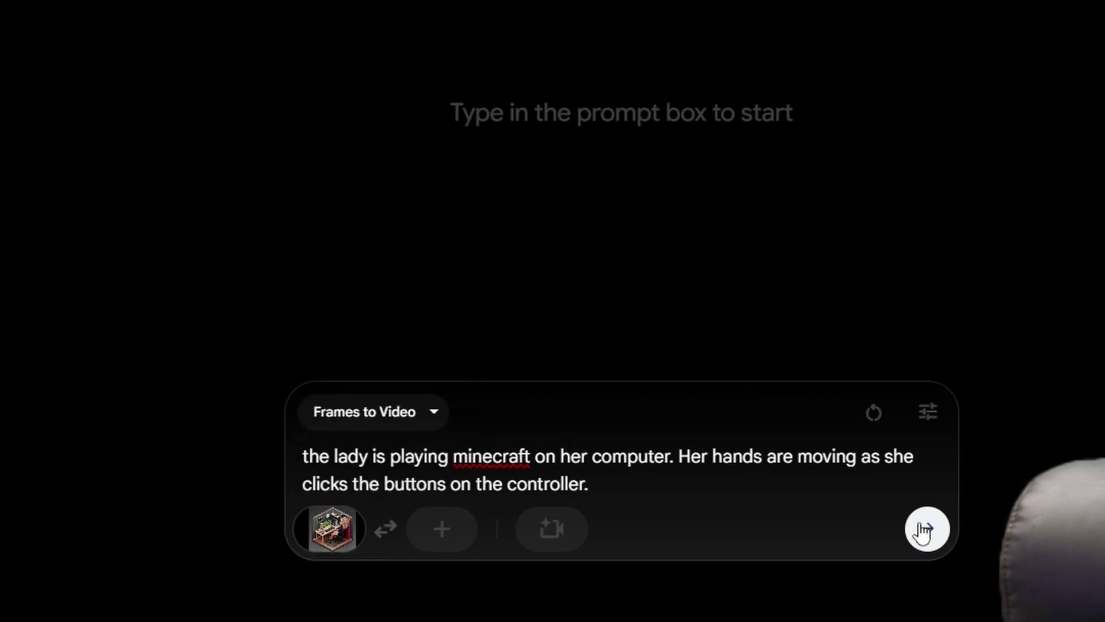
pyautogui.click(922, 529)
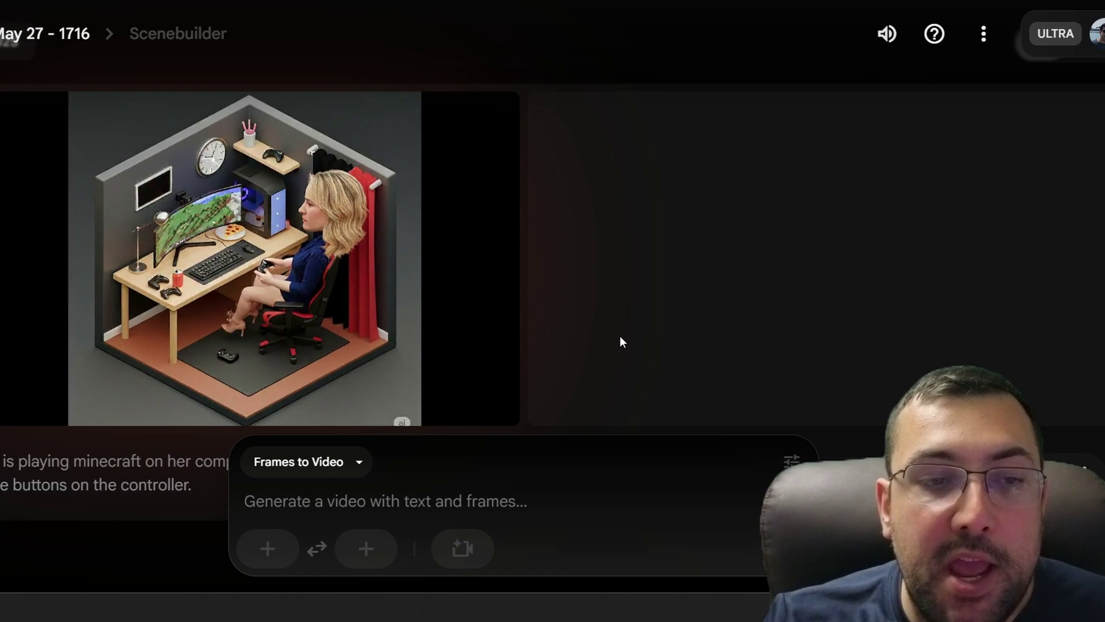
pyautogui.moveTo(212, 154)
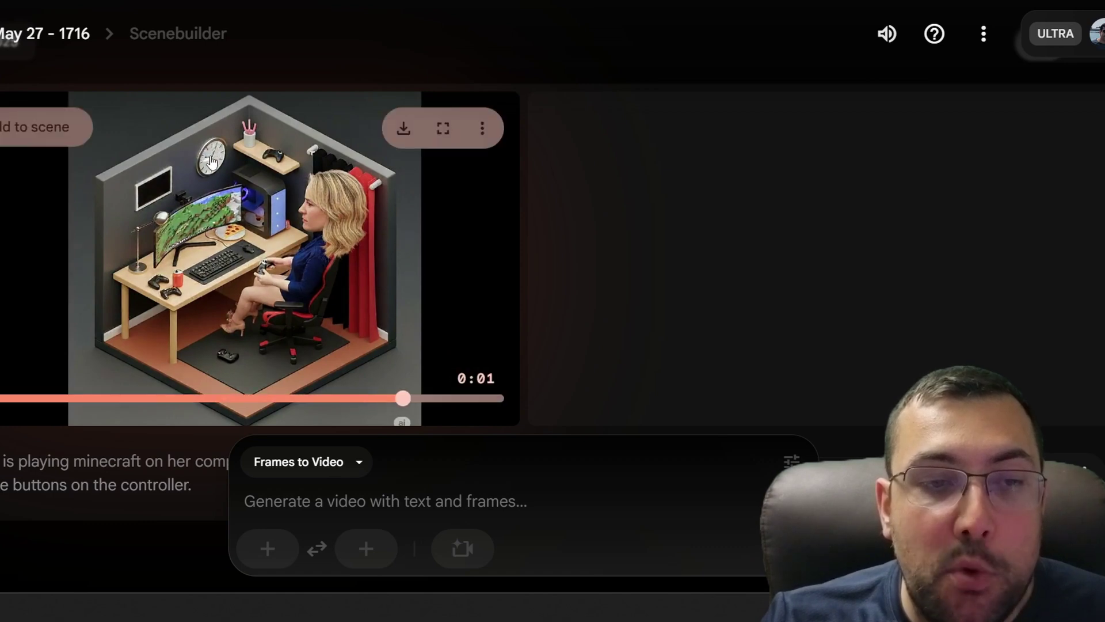